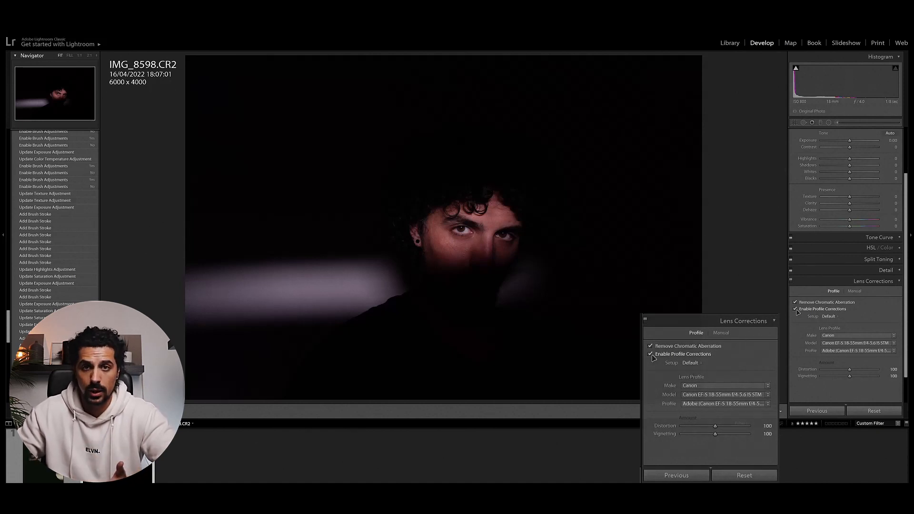
# Step: Set the white balance temperature of the portrait to 4000
pyautogui.scroll(-1, 880, 271)
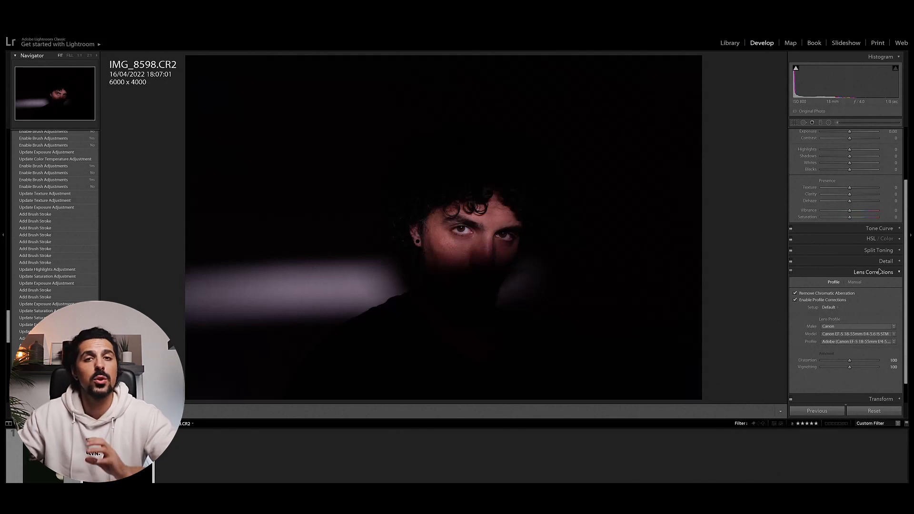
pyautogui.scroll(4, 880, 270)
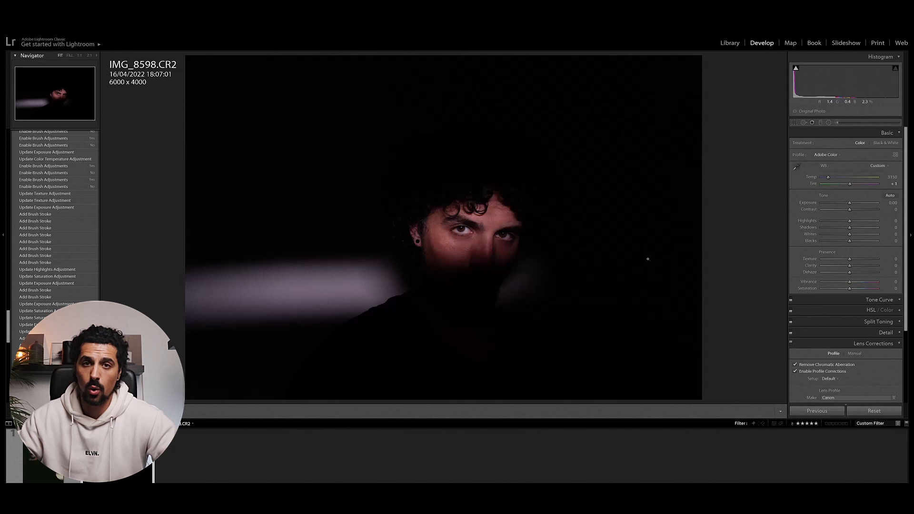
pyautogui.click(891, 177)
pyautogui.write('400')
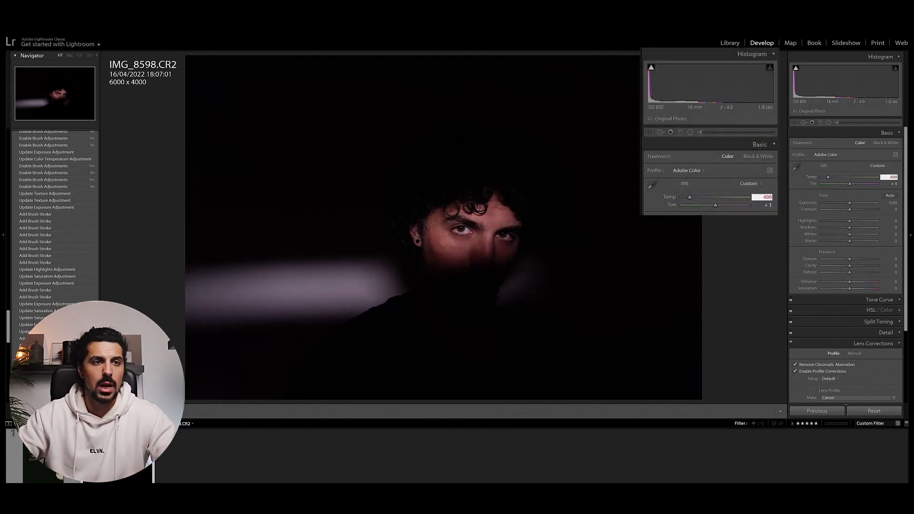
pyautogui.write('0')
pyautogui.press('Return')
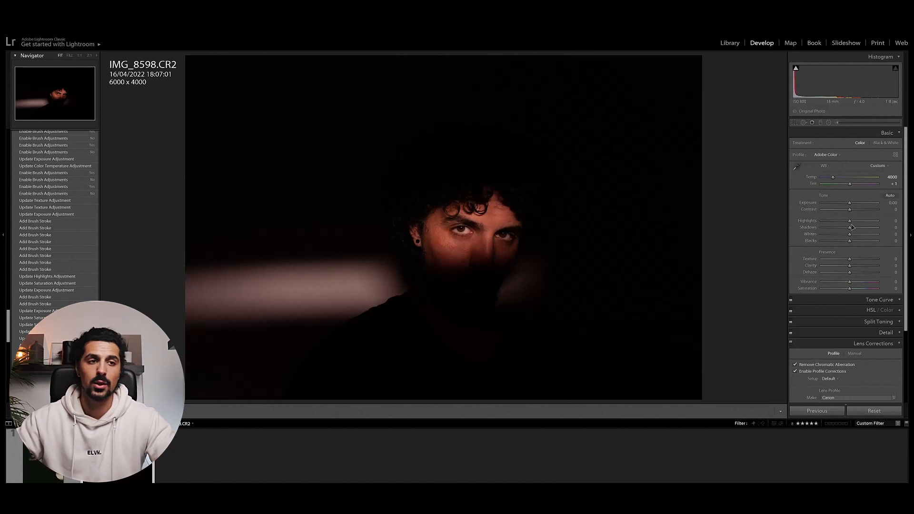
# Step: Turn on the custom tone curve, compare the photo with the reference image, and check the hair and face up close
pyautogui.click(840, 302)
pyautogui.click(791, 286)
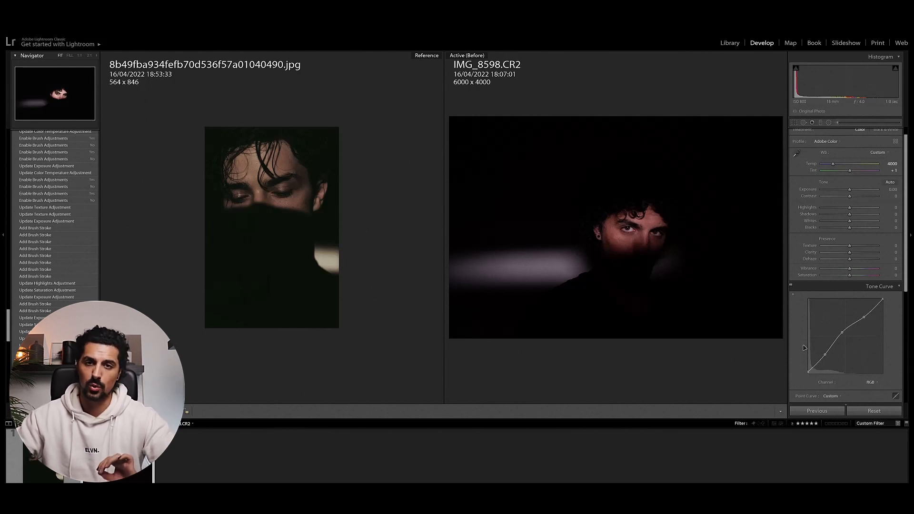
pyautogui.press('\\')
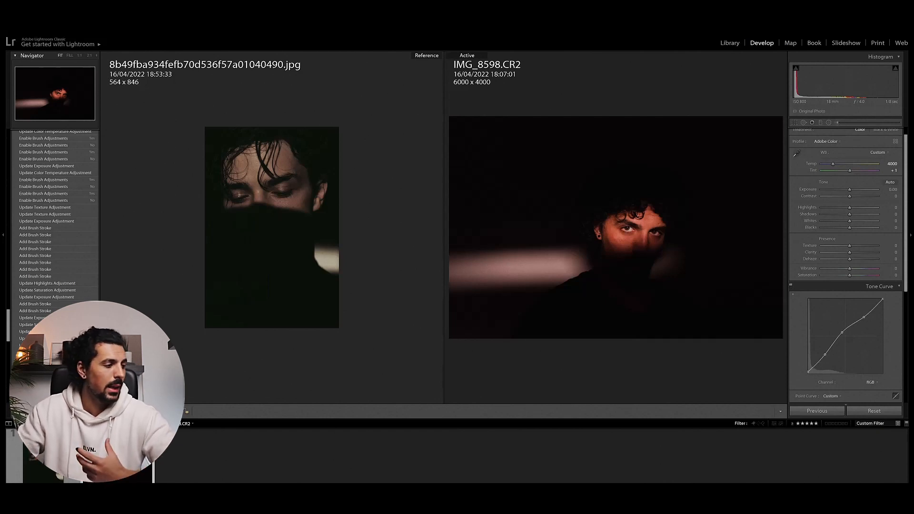
pyautogui.click(109, 411)
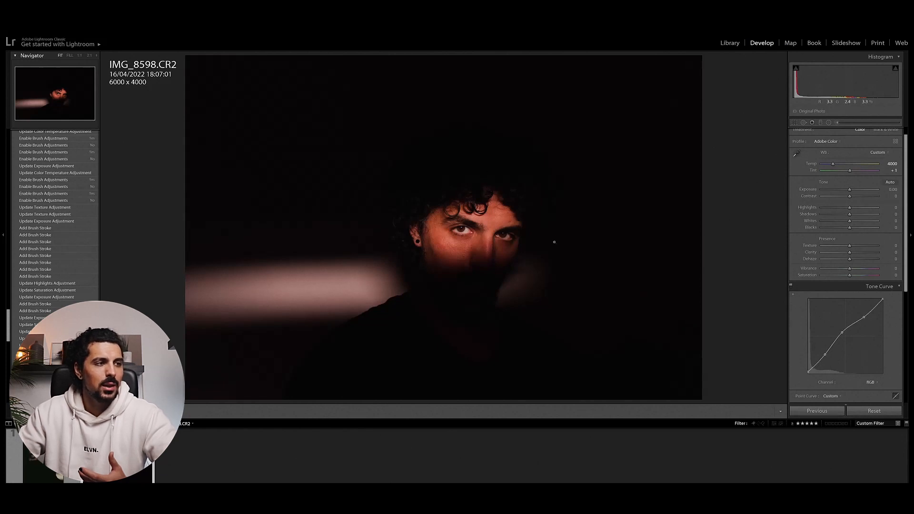
pyautogui.click(450, 184)
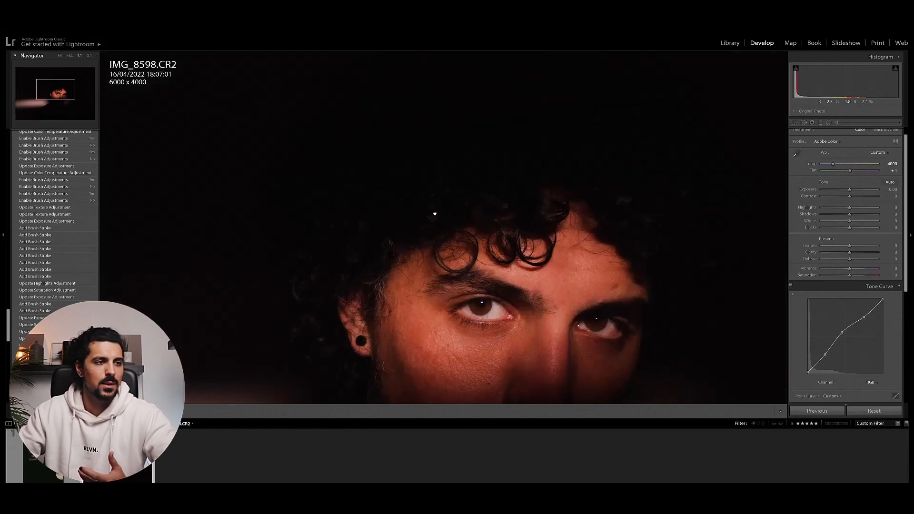
pyautogui.click(622, 175)
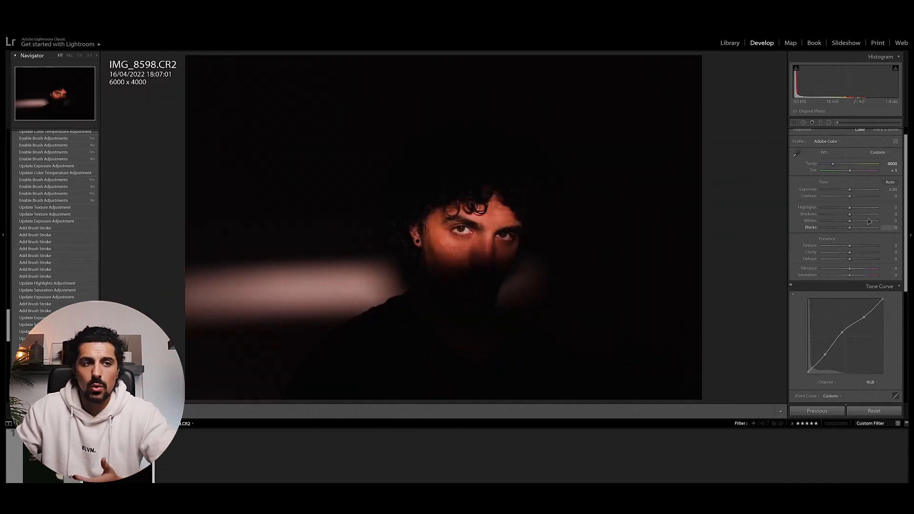
pyautogui.moveTo(848, 214)
pyautogui.mouseDown()
pyautogui.moveTo(887, 217)
pyautogui.moveTo(829, 211)
pyautogui.moveTo(838, 215)
pyautogui.mouseUp()
pyautogui.doubleClick(850, 215)
pyautogui.doubleClick(837, 208)
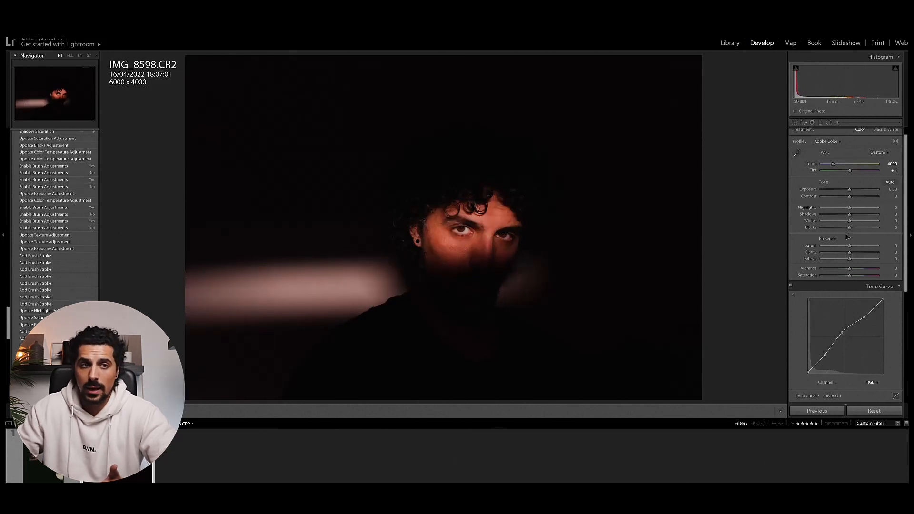
# Step: Set the basic adjustments Blacks to +34 and Texture to +92
pyautogui.click(889, 228)
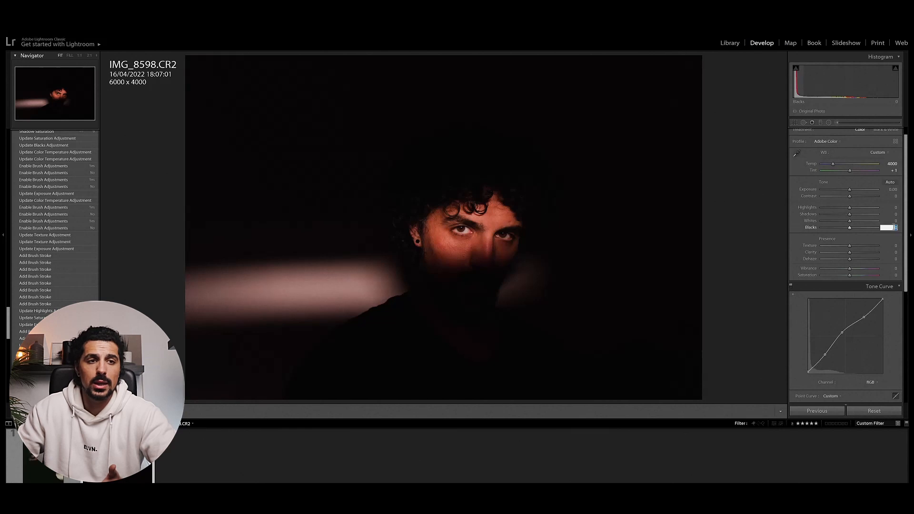
pyautogui.write('34')
pyautogui.press('Return')
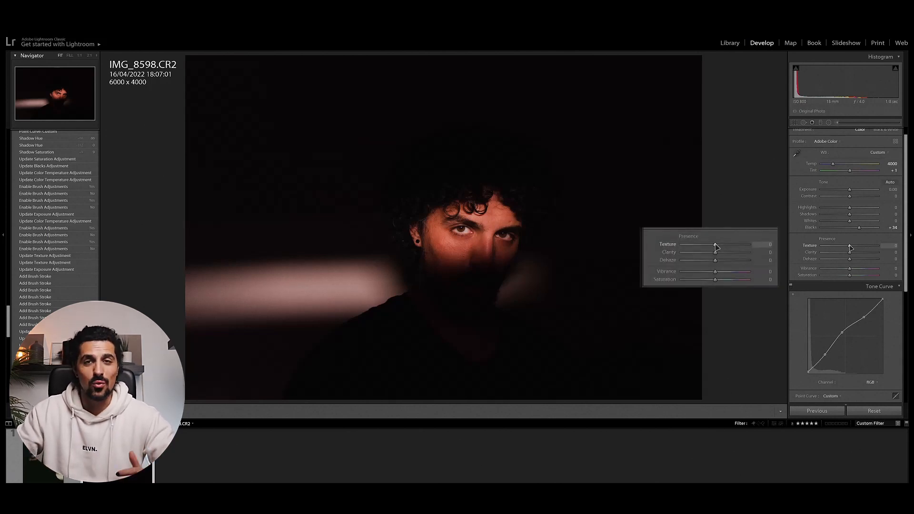
pyautogui.click(892, 245)
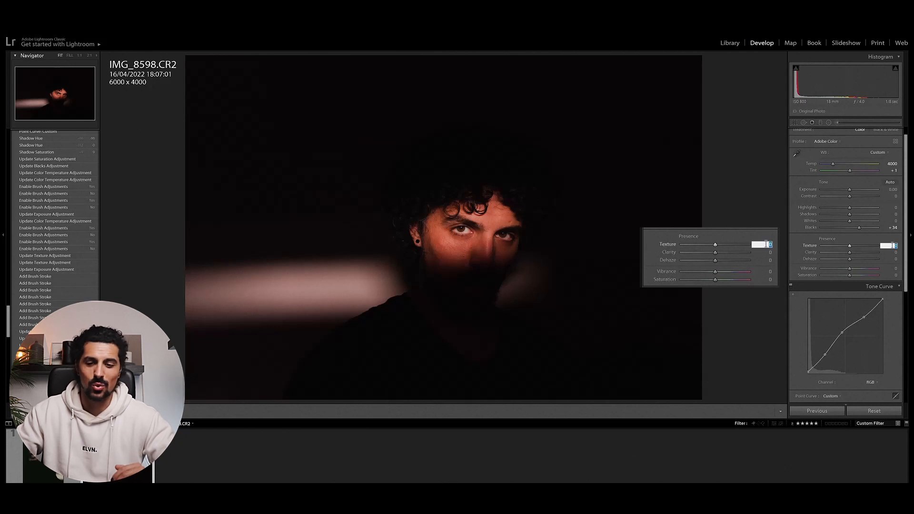
pyautogui.write('92')
pyautogui.press('Return')
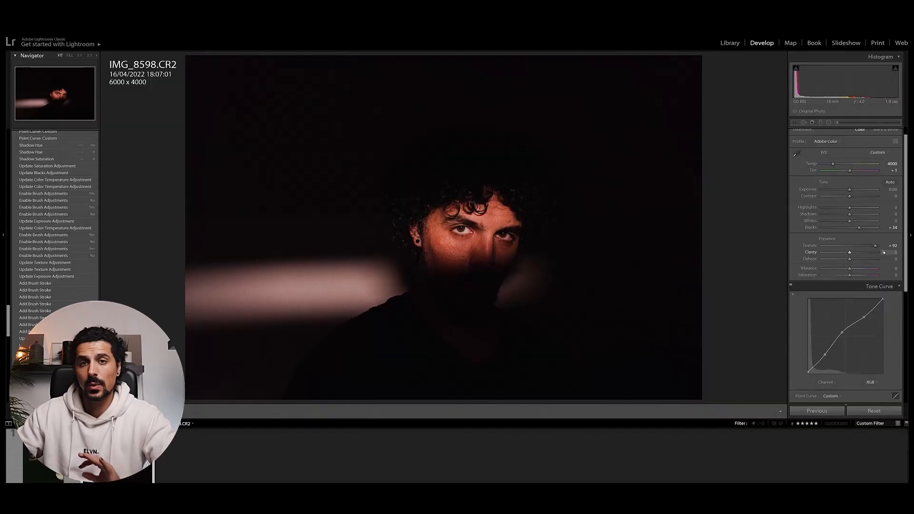
# Step: Set Vibrance to +12 and Saturation to -13 in the basic adjustments
pyautogui.write('8')
pyautogui.press('Return')
pyautogui.click(894, 275)
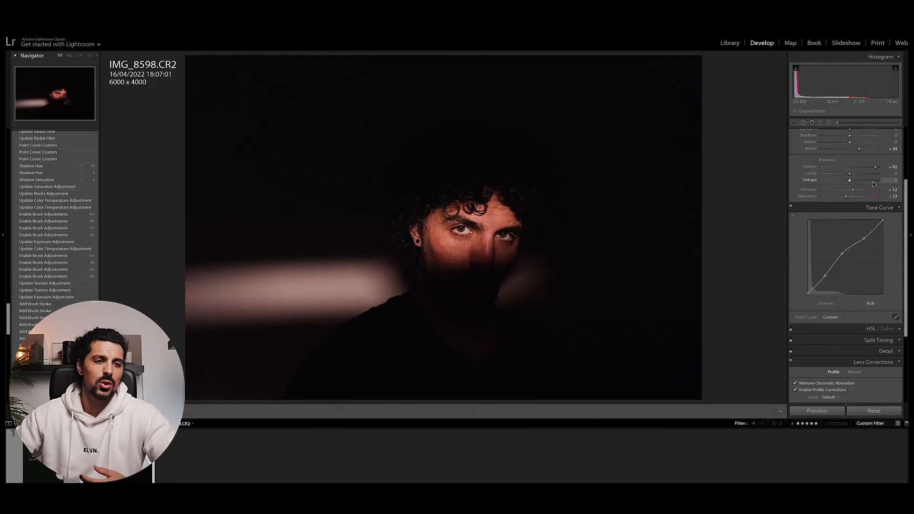
# Step: Turn on the HSL/Color adjustments and compare the photo with the reference image
pyautogui.click(877, 283)
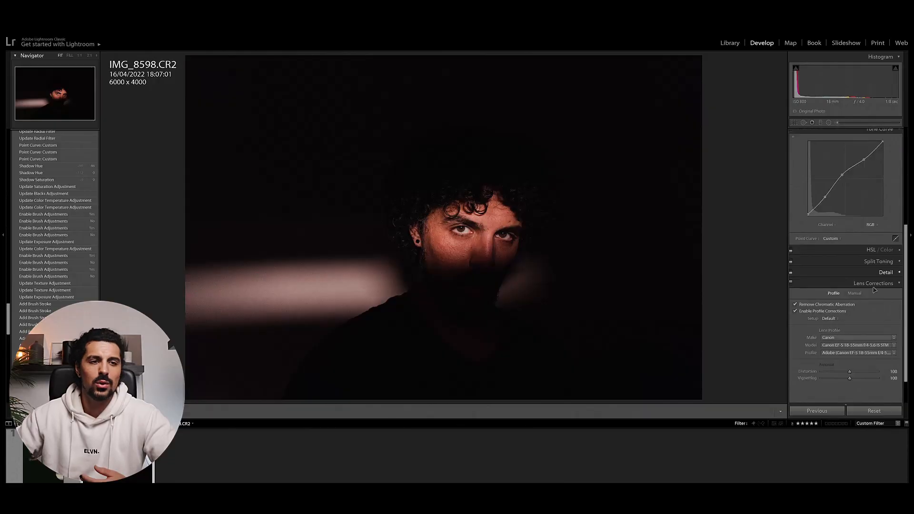
pyautogui.click(842, 254)
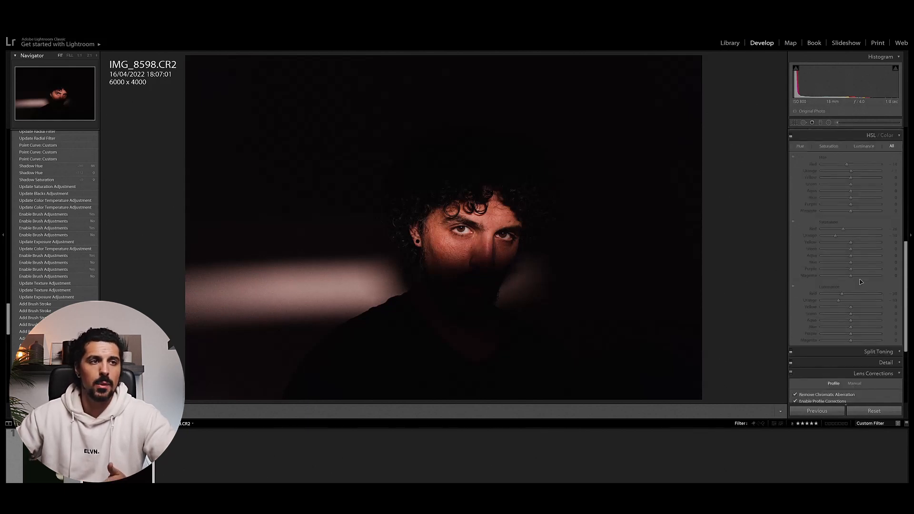
pyautogui.click(790, 138)
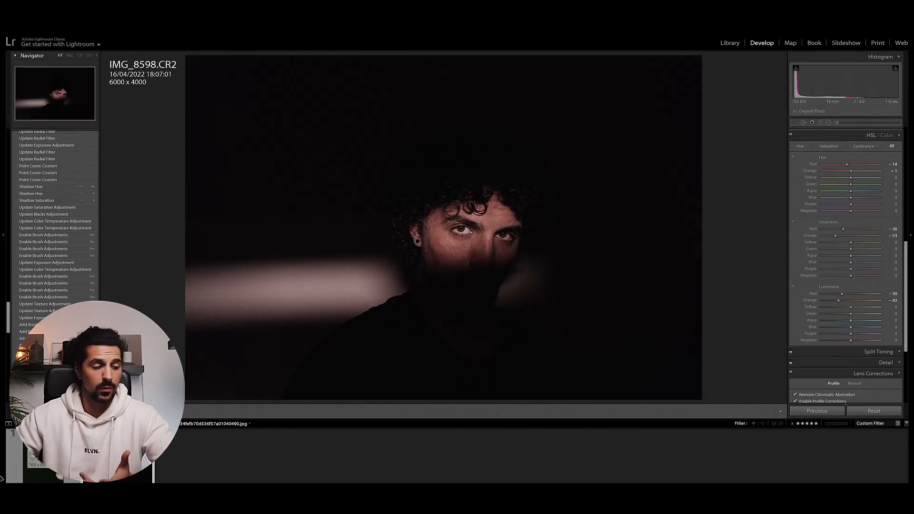
pyautogui.hotkey('shift', 'r')
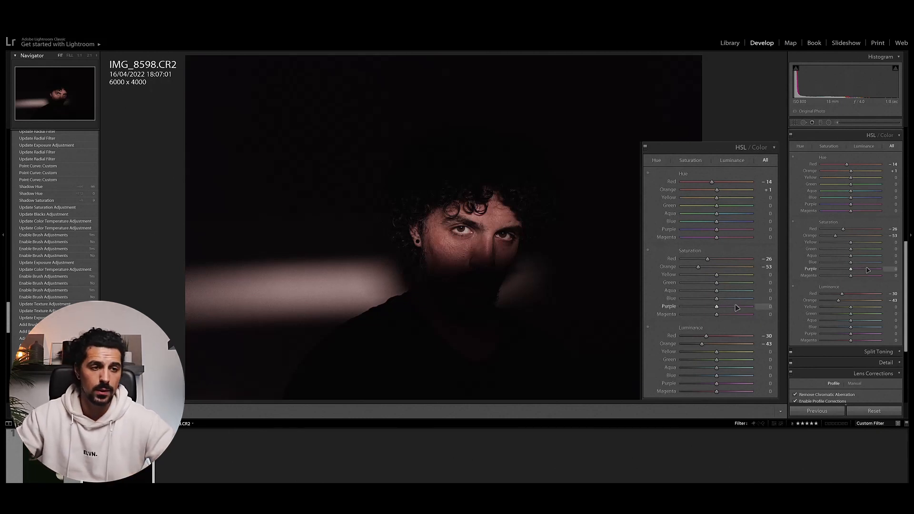
# Step: Try resetting the red and orange luminance to 0 and compare the photo with the reference image
pyautogui.doubleClick(842, 295)
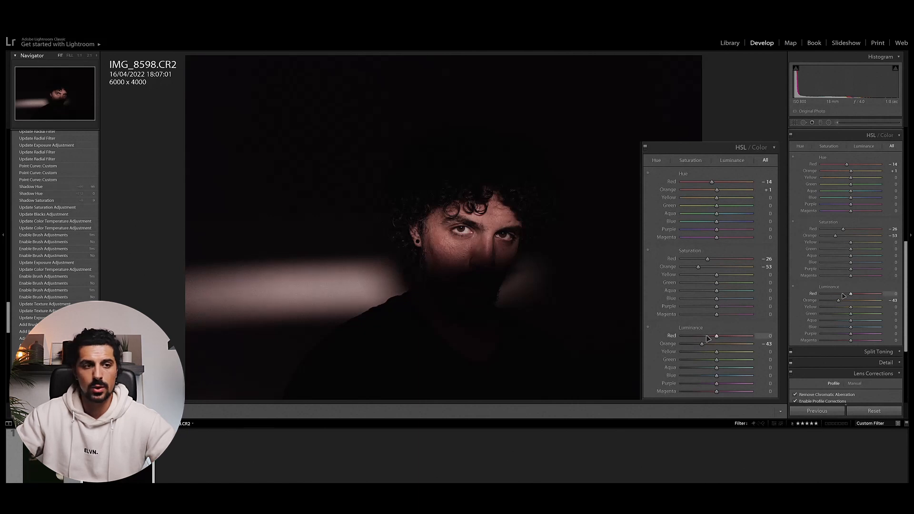
pyautogui.doubleClick(838, 300)
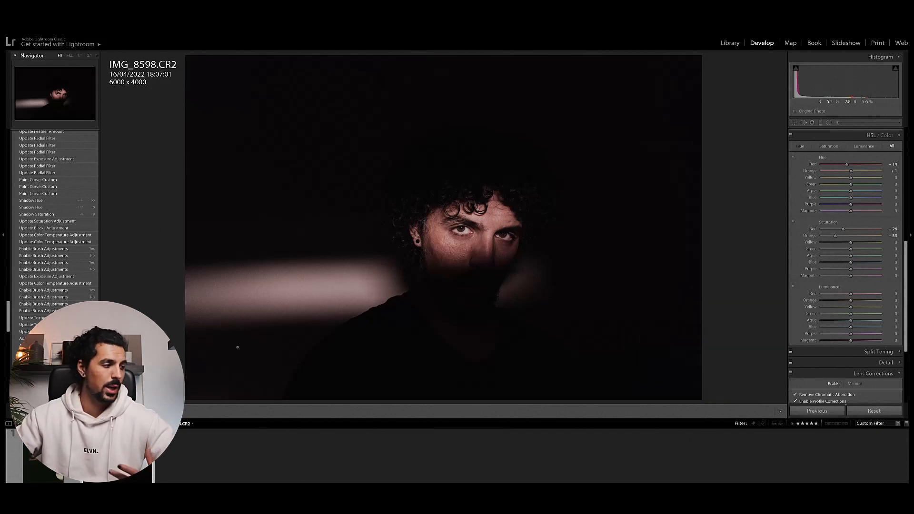
pyautogui.hotkey('shift', 'r')
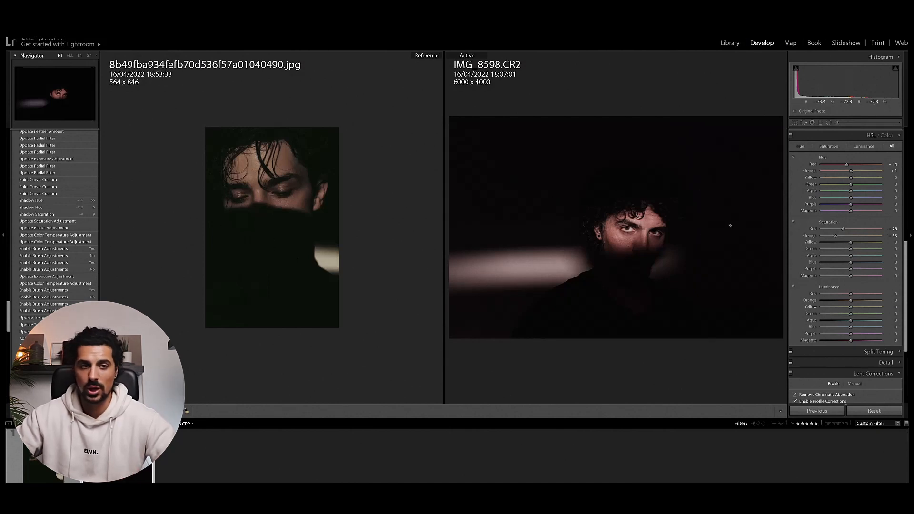
pyautogui.moveTo(730, 225); pyautogui.dragTo(776, 282)
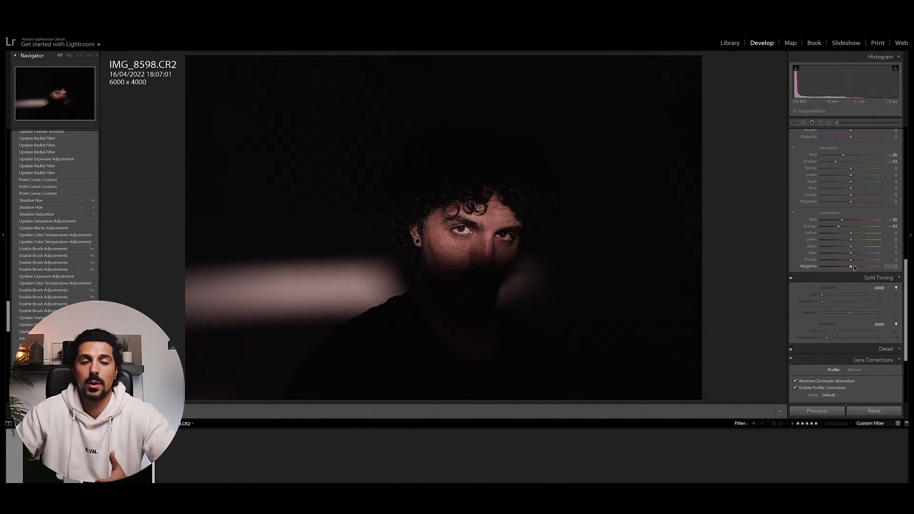
# Step: Turn on the split toning effects for the portrait
pyautogui.moveTo(902, 282); pyautogui.dragTo(901, 141)
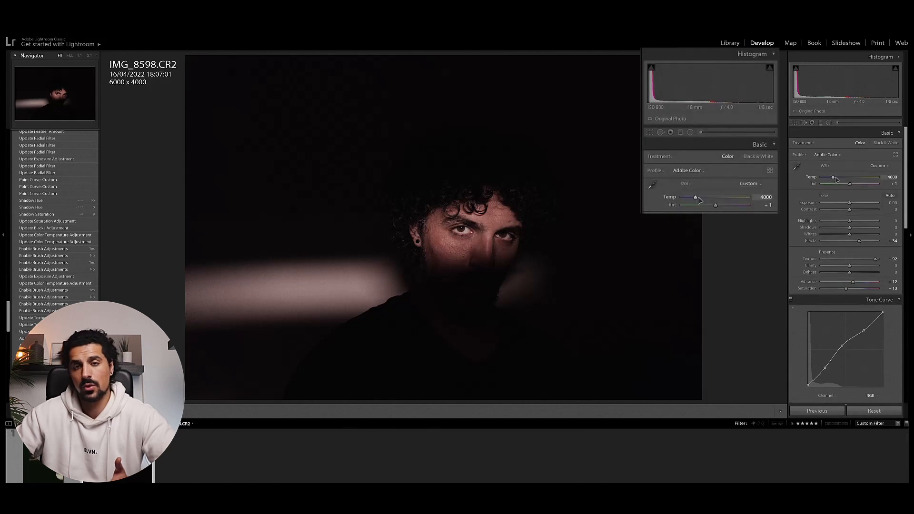
pyautogui.moveTo(849, 184)
pyautogui.mouseDown()
pyautogui.moveTo(837, 184)
pyautogui.moveTo(863, 186)
pyautogui.moveTo(832, 192)
pyautogui.moveTo(853, 188)
pyautogui.mouseUp()
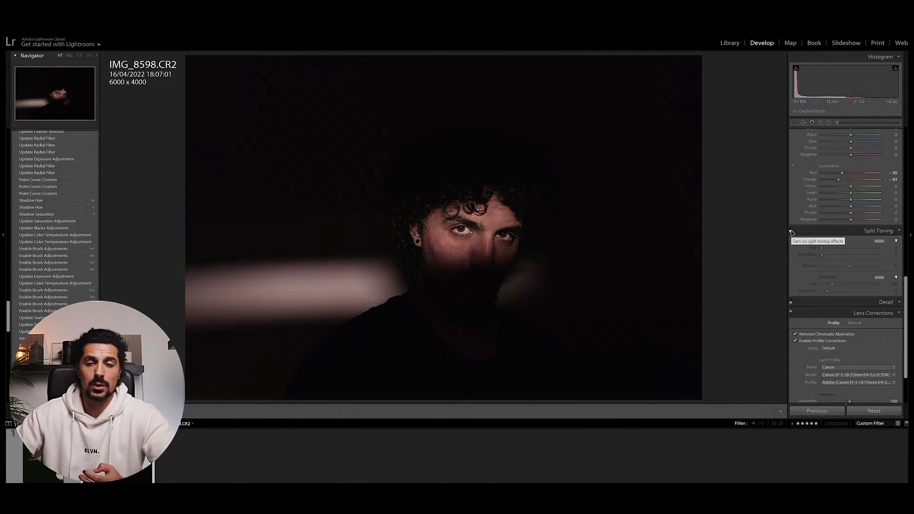
pyautogui.click(791, 232)
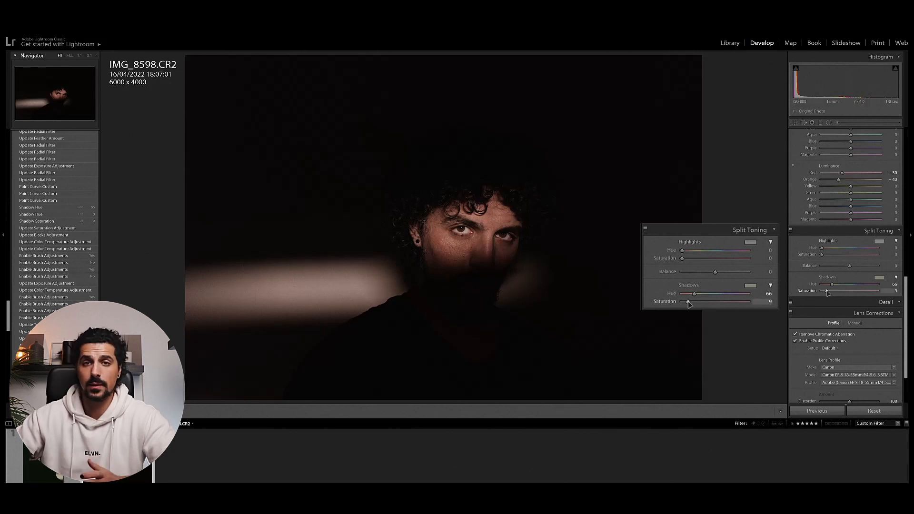
# Step: Inspect the split toning shadow color, try a shadow saturation of 73, and undo it
pyautogui.click(875, 280)
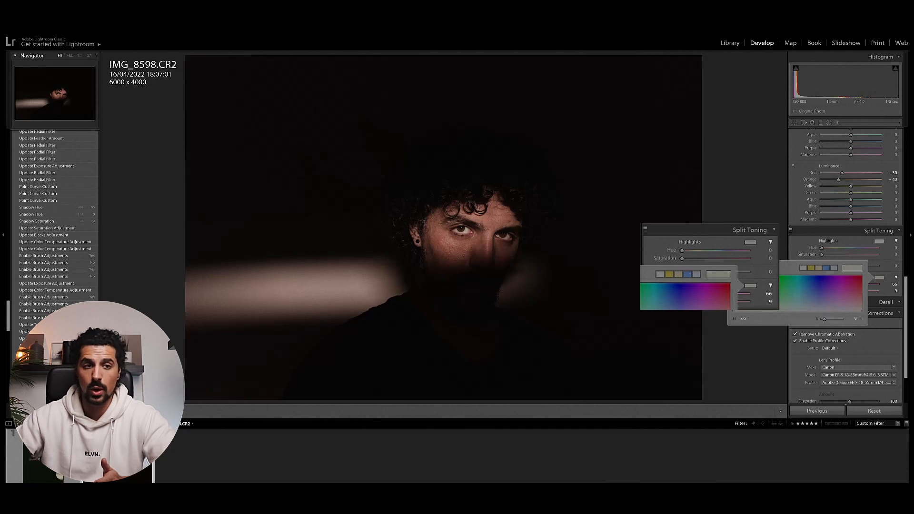
pyautogui.click(888, 296)
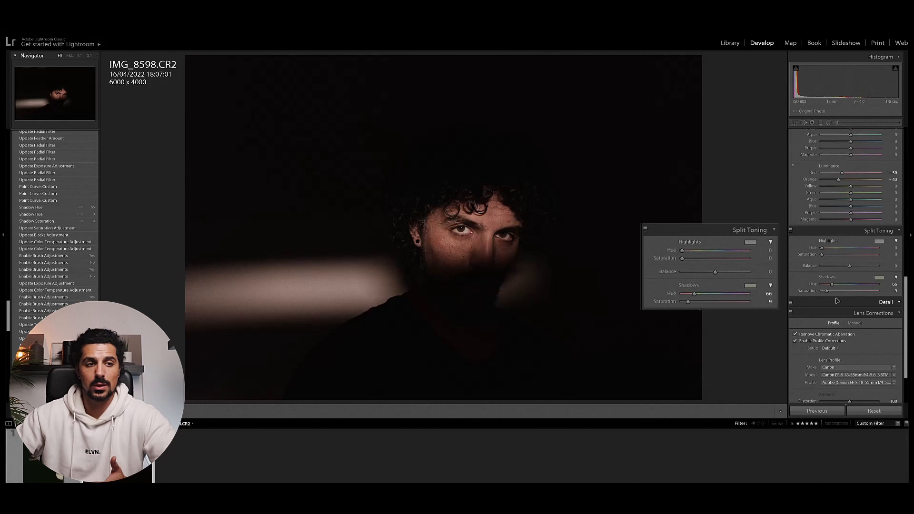
pyautogui.moveTo(826, 291); pyautogui.dragTo(862, 294)
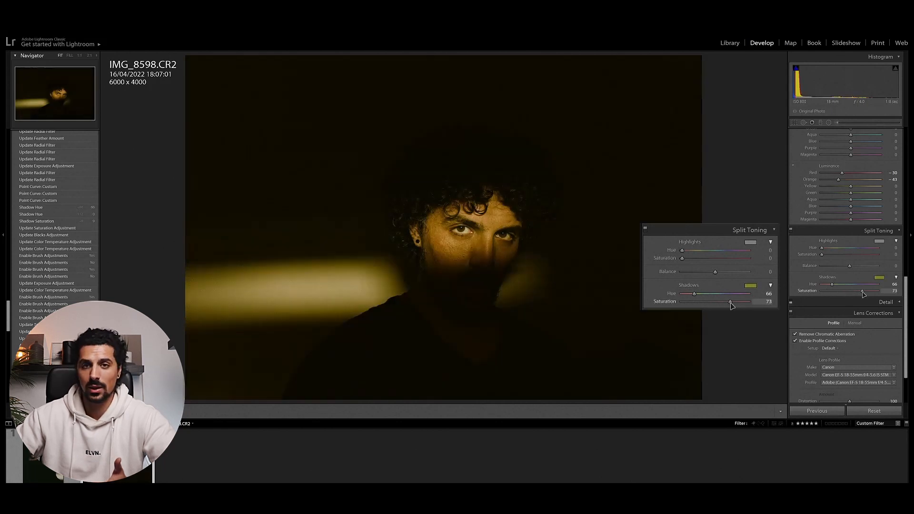
pyautogui.hotkey('ctrl', 'z')
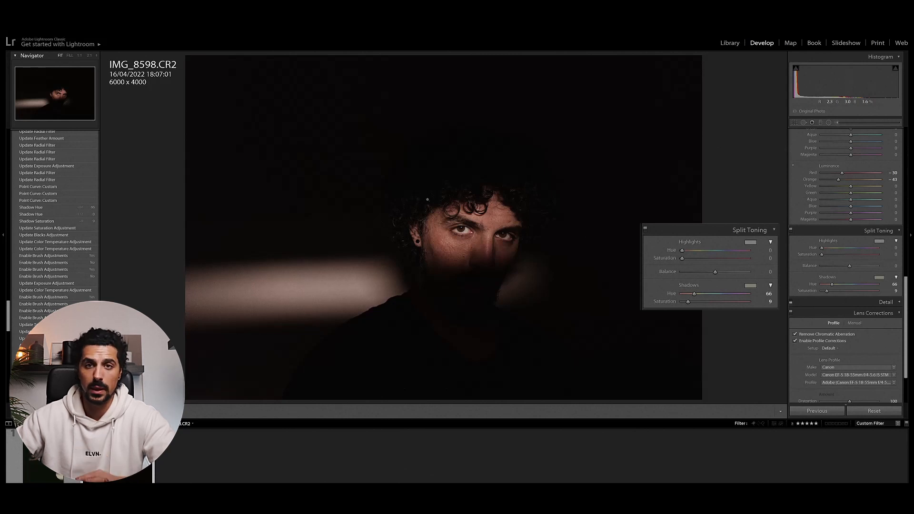
# Step: Open the Adjustment Brush, select the darkening mask around the face and light streak, and check its coverage with the mask overlay
pyautogui.scroll(-5, 809, 292)
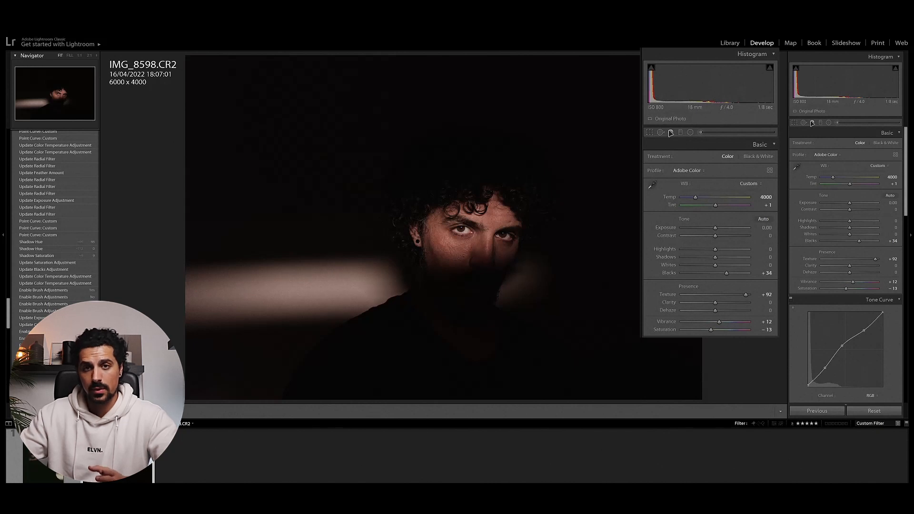
pyautogui.click(838, 123)
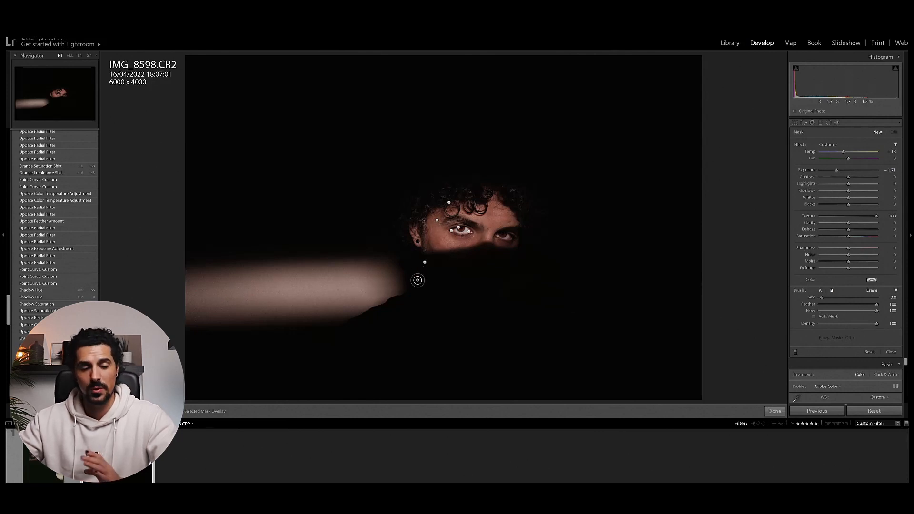
pyautogui.click(424, 262)
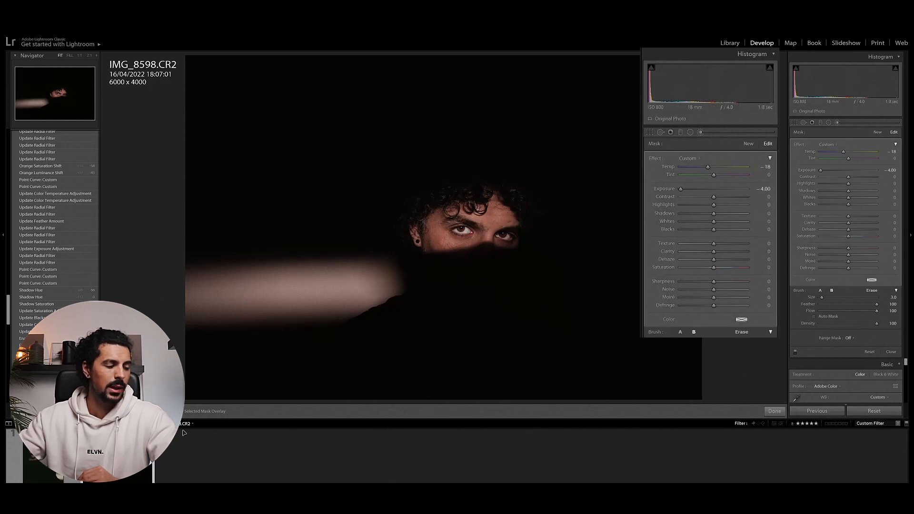
pyautogui.press('o')
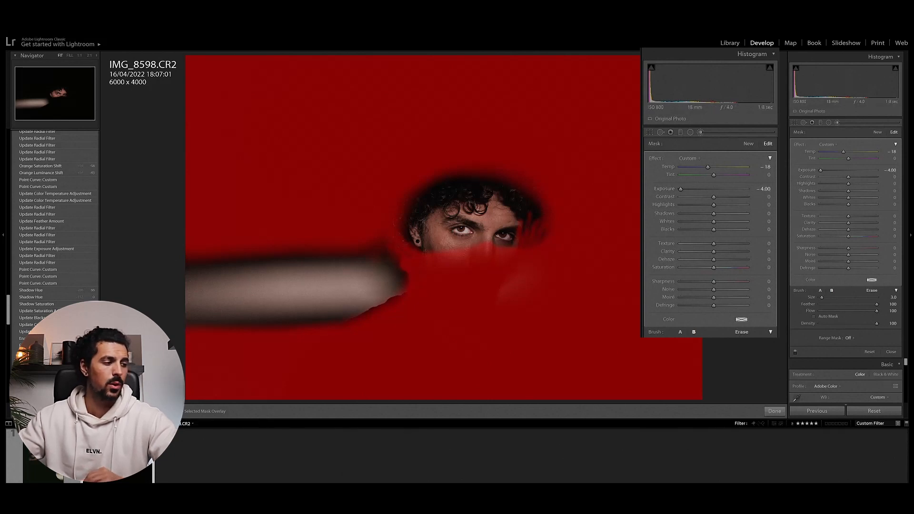
pyautogui.press('o')
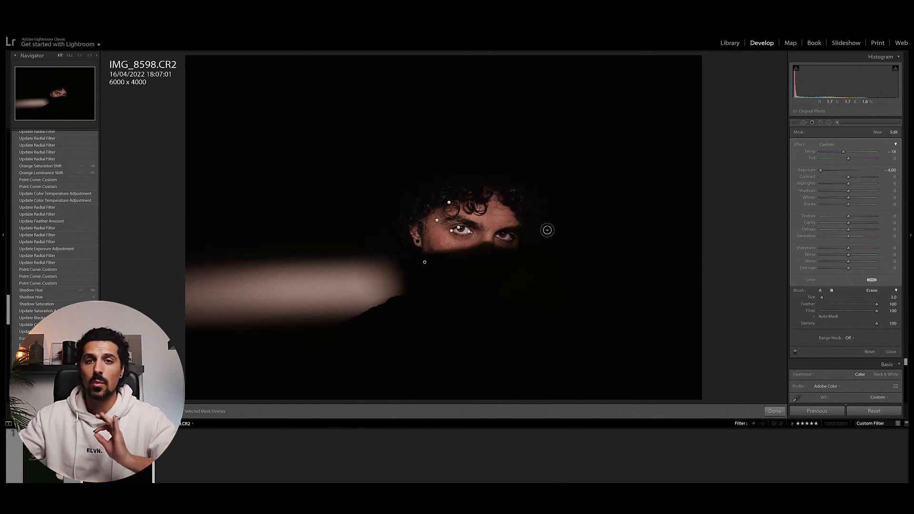
# Step: Select the hair mask, check its coverage at 1:1 with the mask overlay, and undo the trial reset of its exposure to 0
pyautogui.click(79, 56)
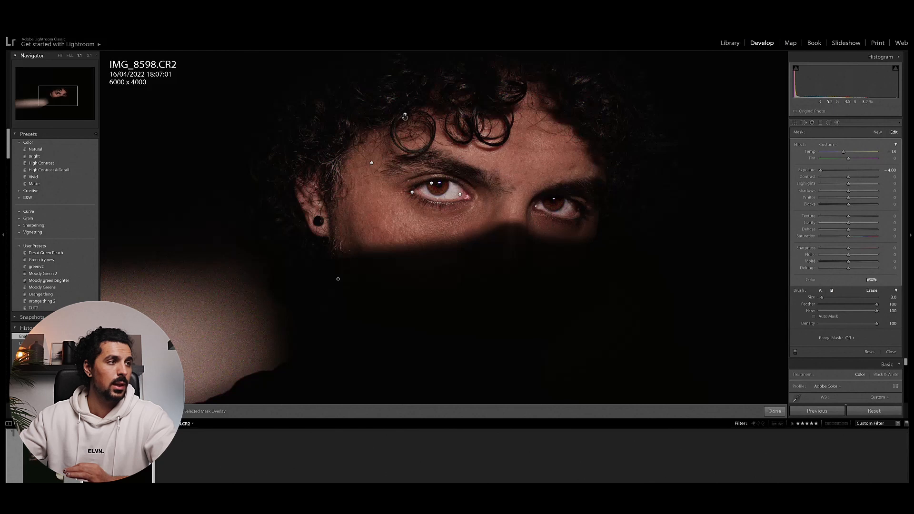
pyautogui.click(405, 116)
pyautogui.moveTo(63, 97); pyautogui.dragTo(59, 90)
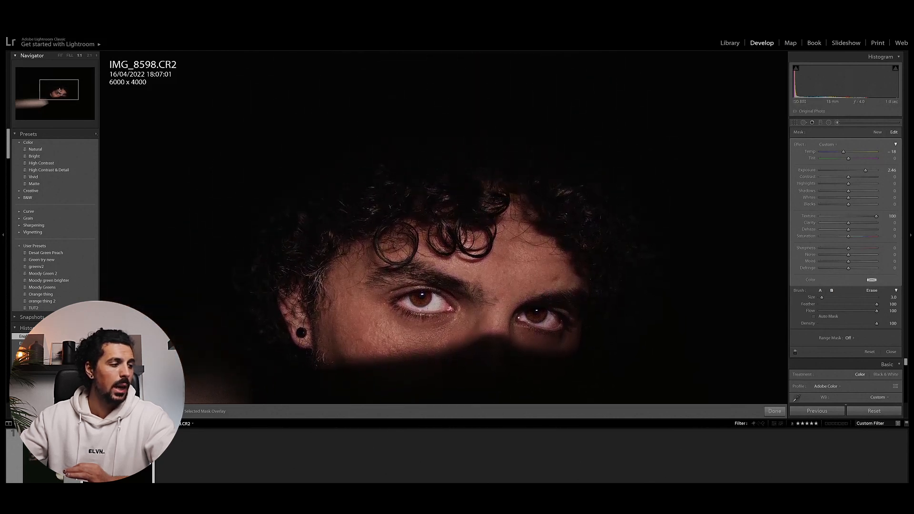
pyautogui.press('o')
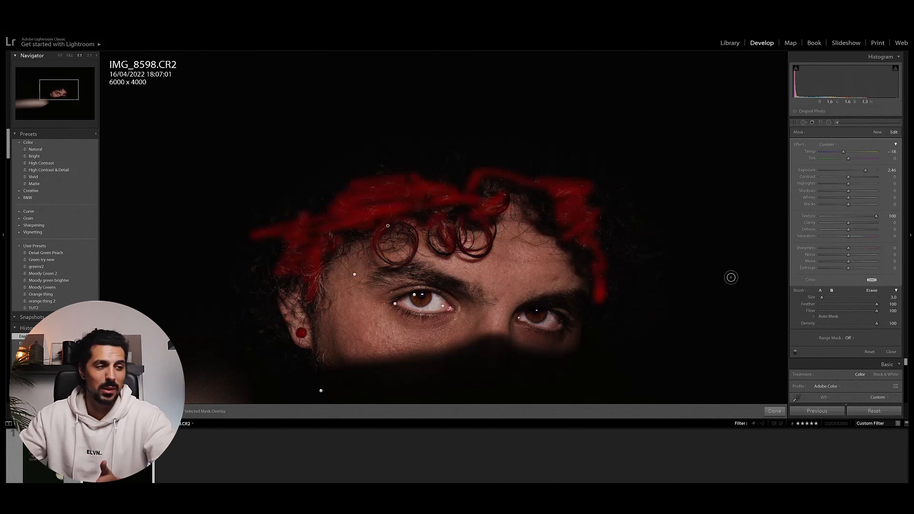
pyautogui.press('o')
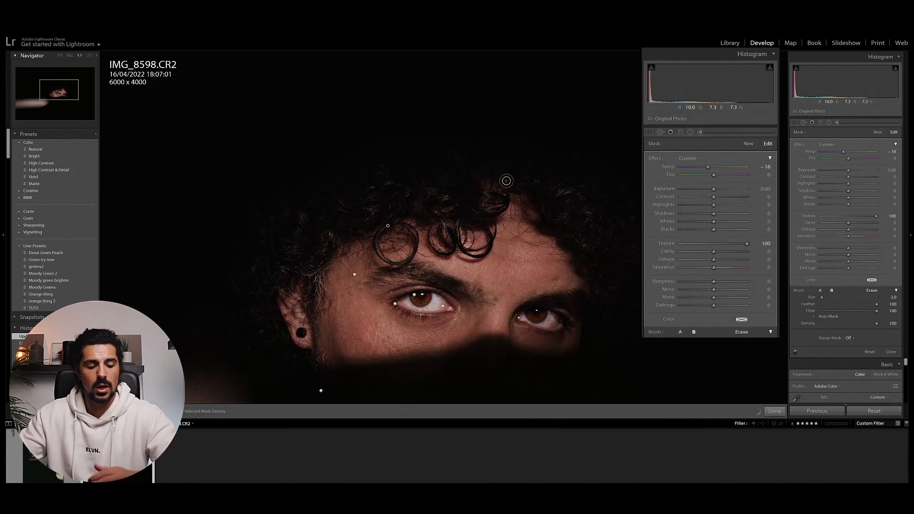
pyautogui.hotkey('ctrl', 'z')
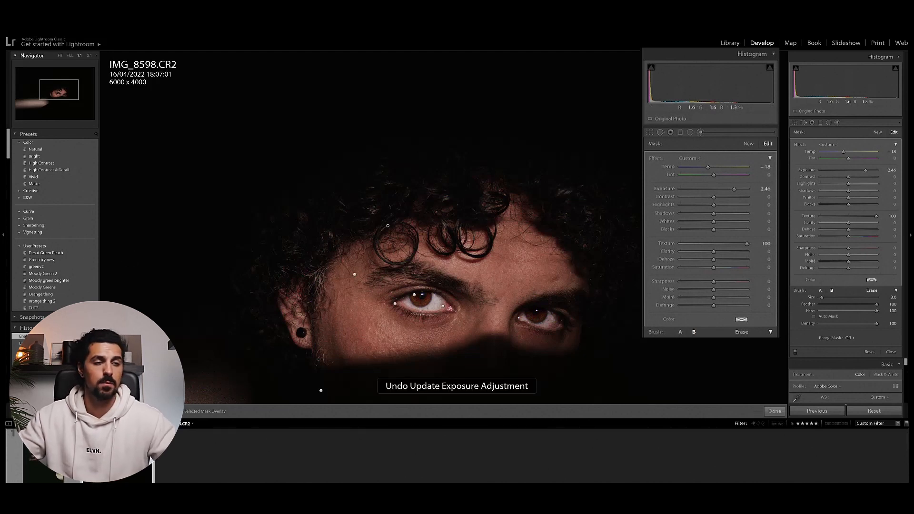
# Step: Inspect the skin mask on the forehead and check the coverage of the mask over both whole eyes with the overlay
pyautogui.click(354, 276)
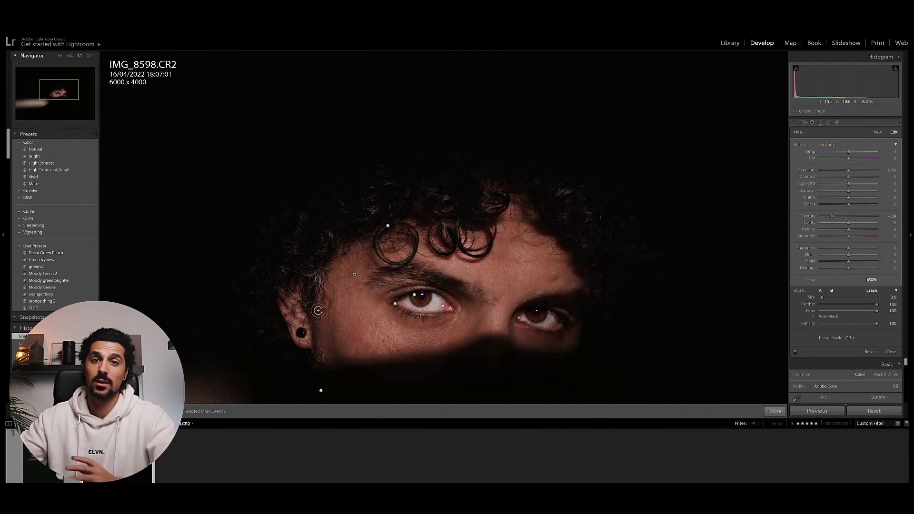
pyautogui.moveTo(355, 275)
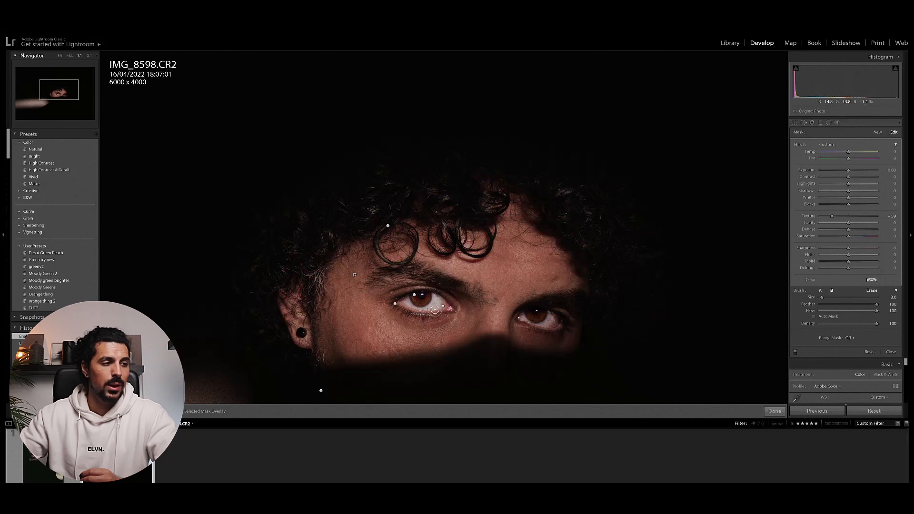
pyautogui.click(444, 307)
pyautogui.press('o')
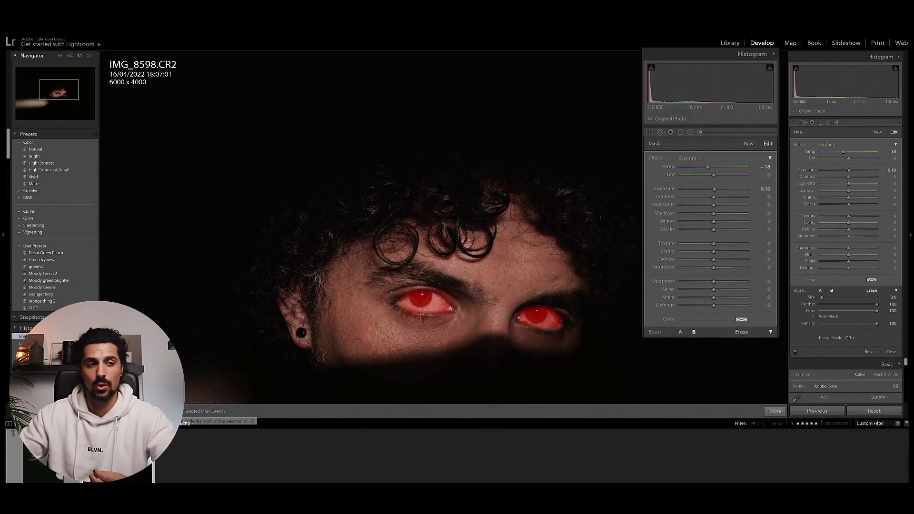
pyautogui.click(181, 411)
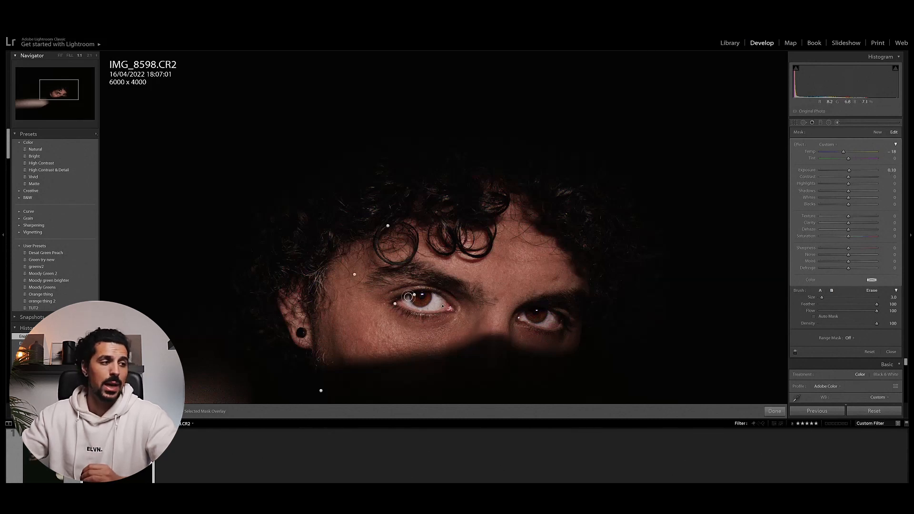
# Step: Select the iris mask, check its coverage on both eyes with the overlay, and hide the overlay
pyautogui.click(415, 297)
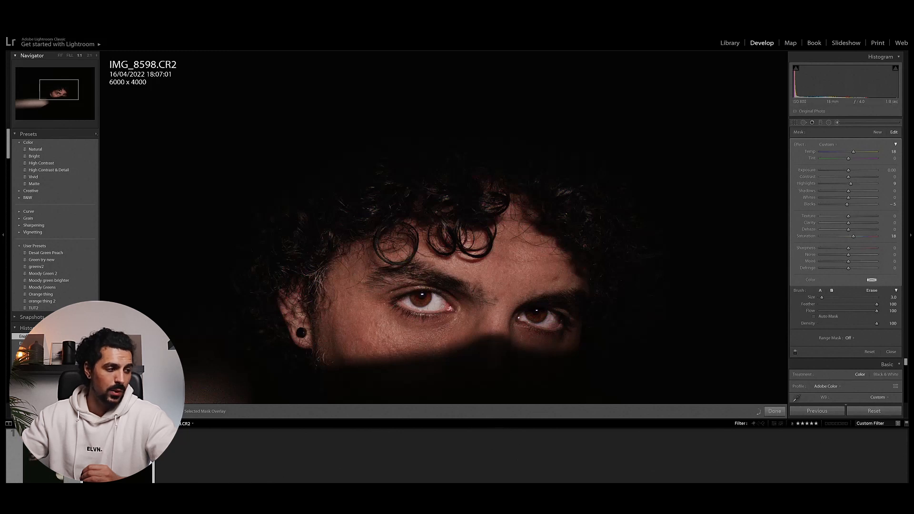
pyautogui.press('o')
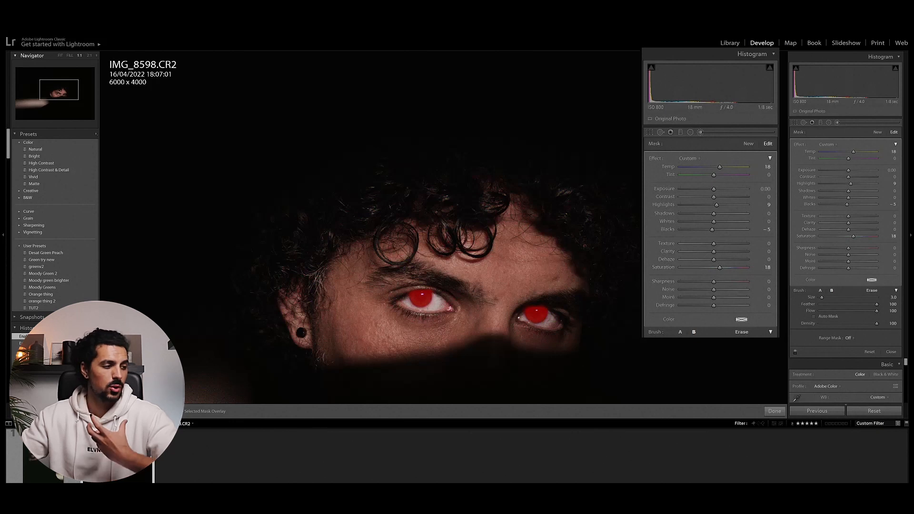
pyautogui.click(169, 411)
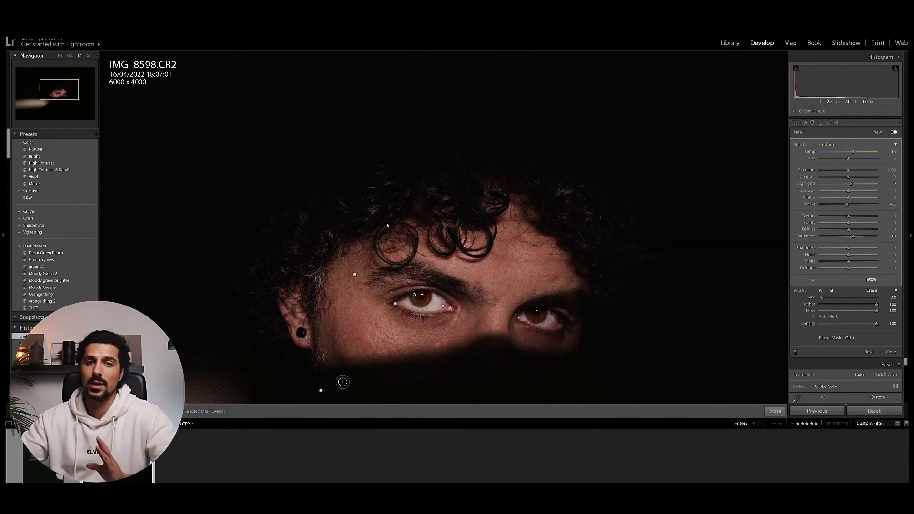
# Step: Select the mask pinned at the outer corner of the eye, try resetting its exposure to 0, and set it back to -1.23
pyautogui.click(395, 305)
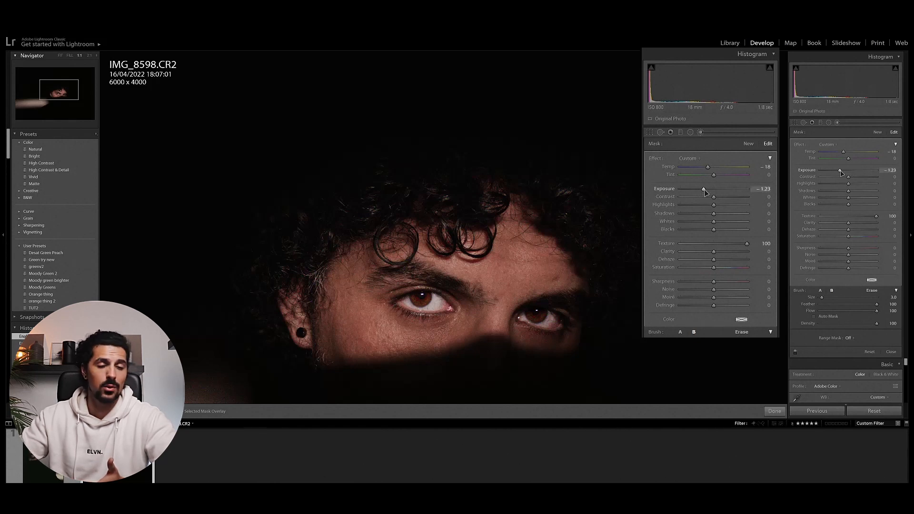
pyautogui.doubleClick(705, 189)
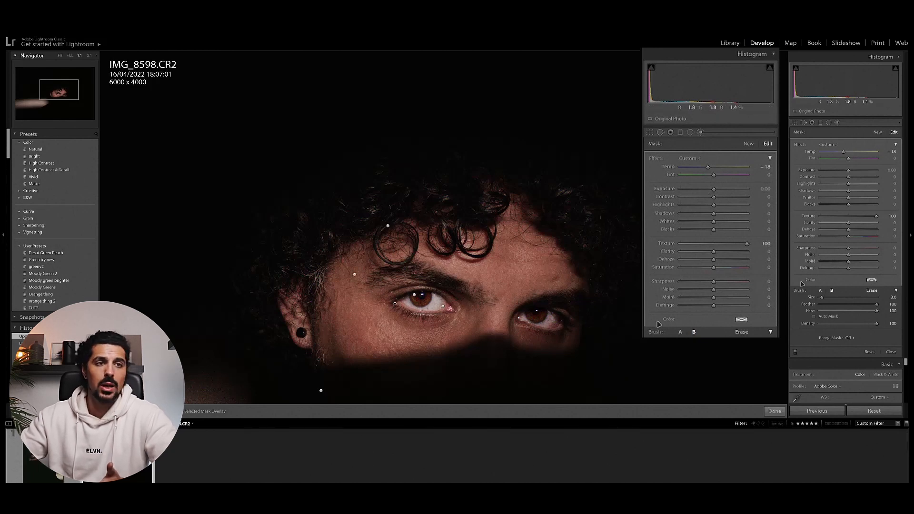
pyautogui.click(765, 189)
pyautogui.write('-1.23')
pyautogui.press('Return')
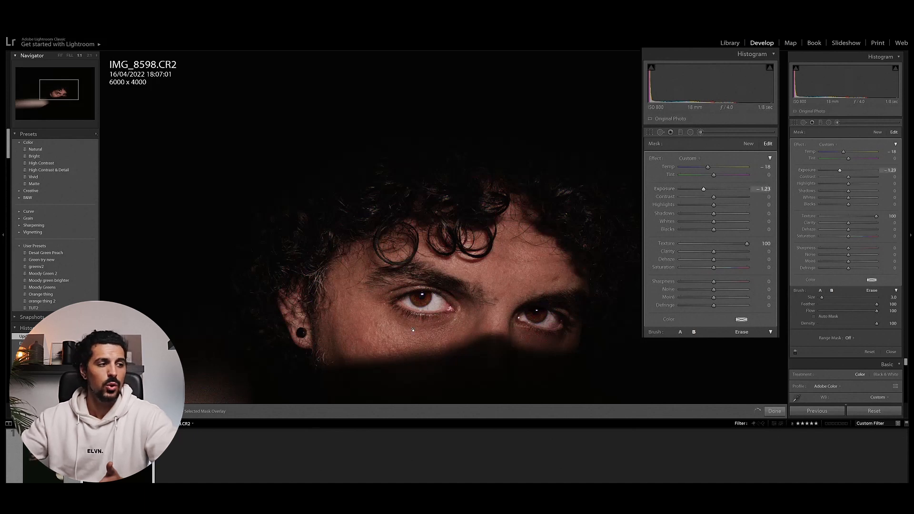